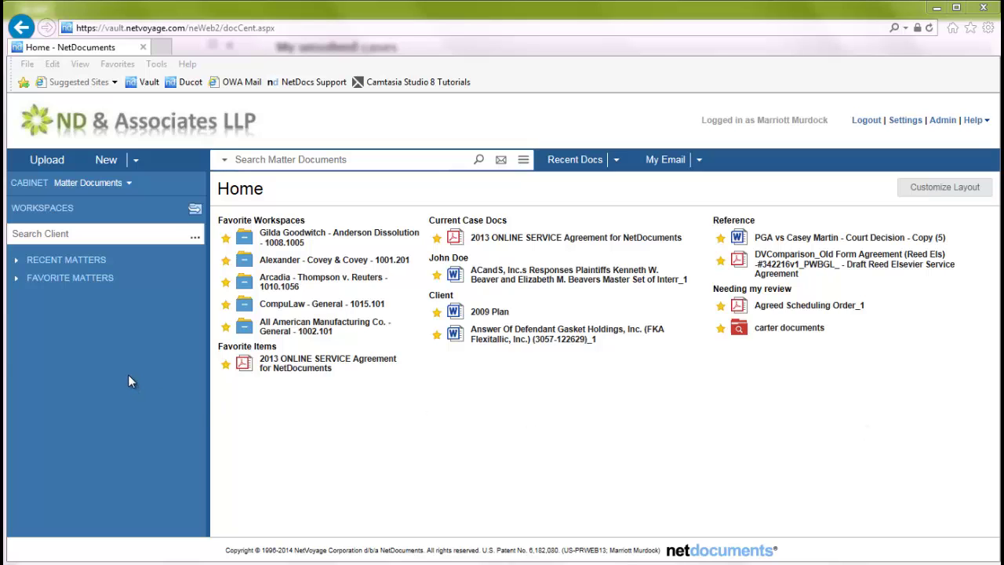
- List all clients in the Client dialog, confirm they end at 1016, and cancel
{"action": "left_click", "coordinate": [197, 233]}
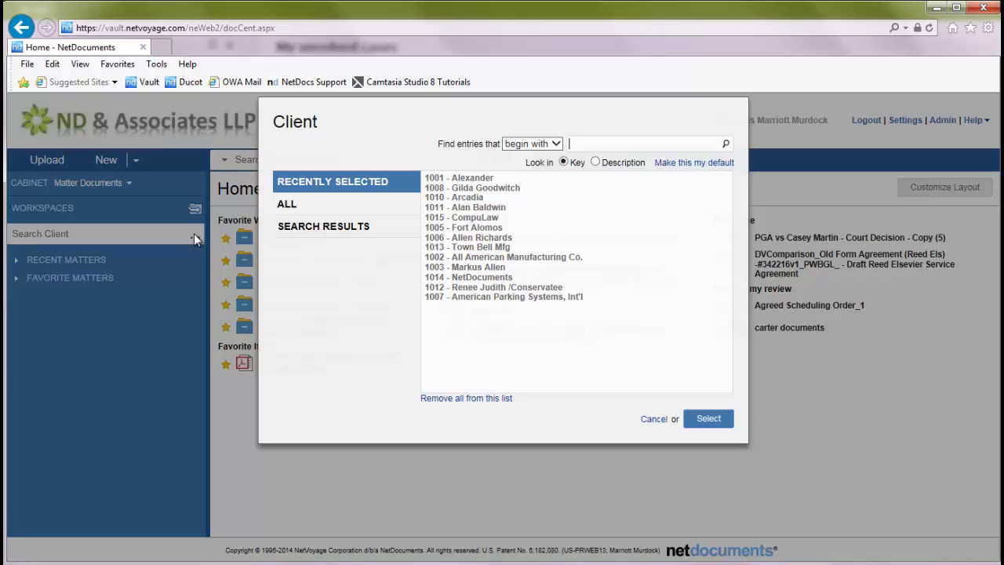
{"action": "left_click", "coordinate": [401, 207]}
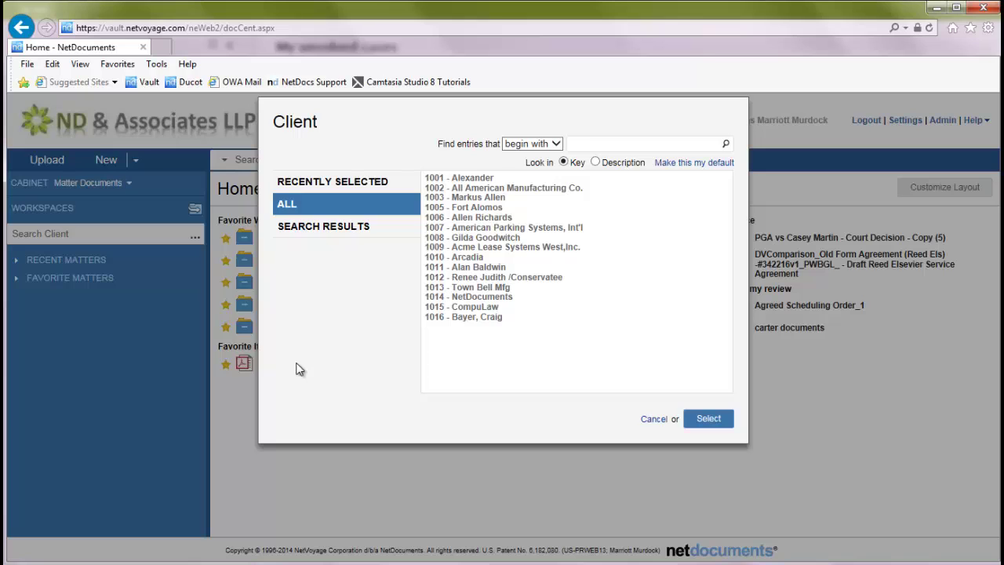
{"action": "left_click", "coordinate": [652, 419]}
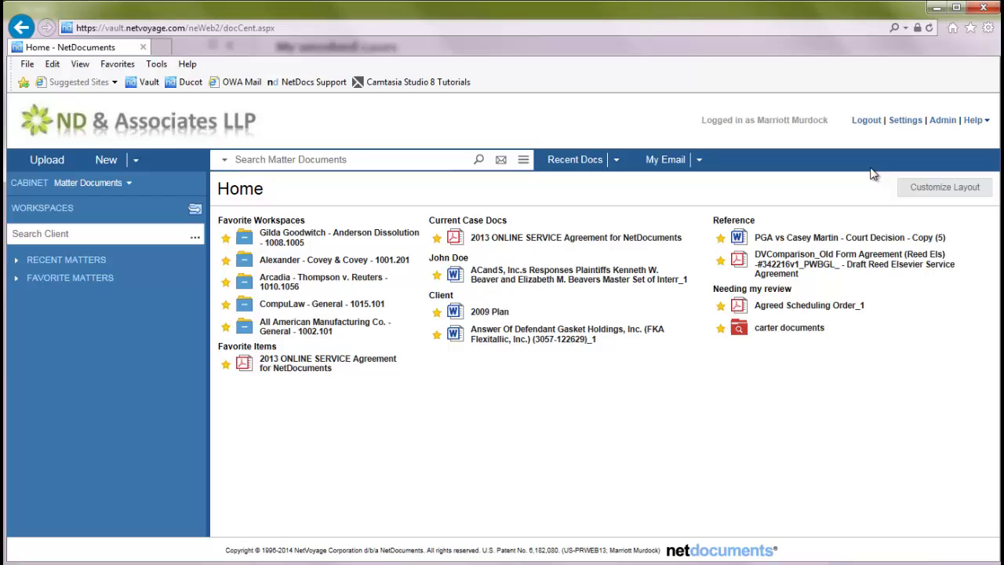
- Go to Admin's Define Profile Attributes page and select the Client attribute
{"action": "left_click", "coordinate": [940, 122]}
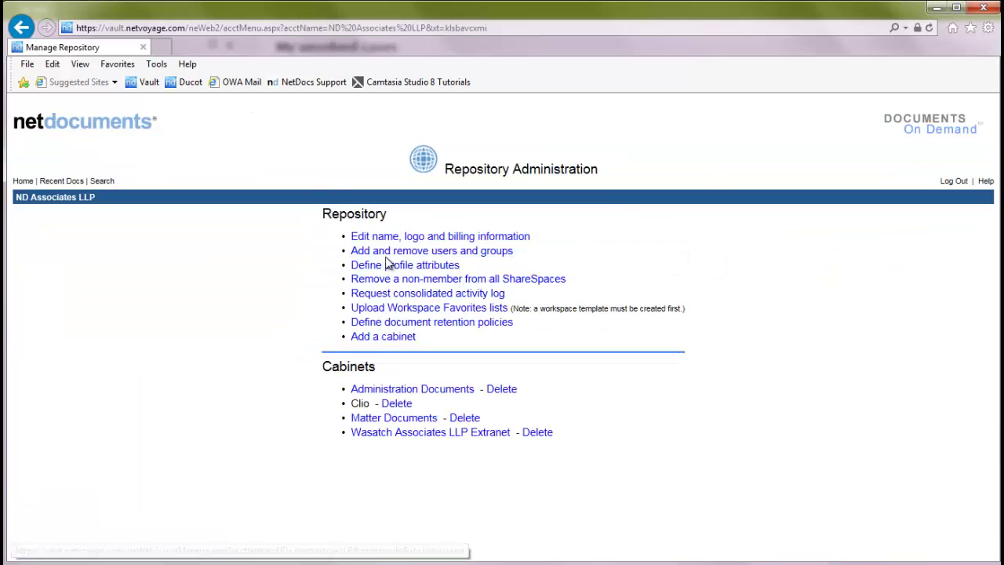
{"action": "left_click", "coordinate": [451, 265]}
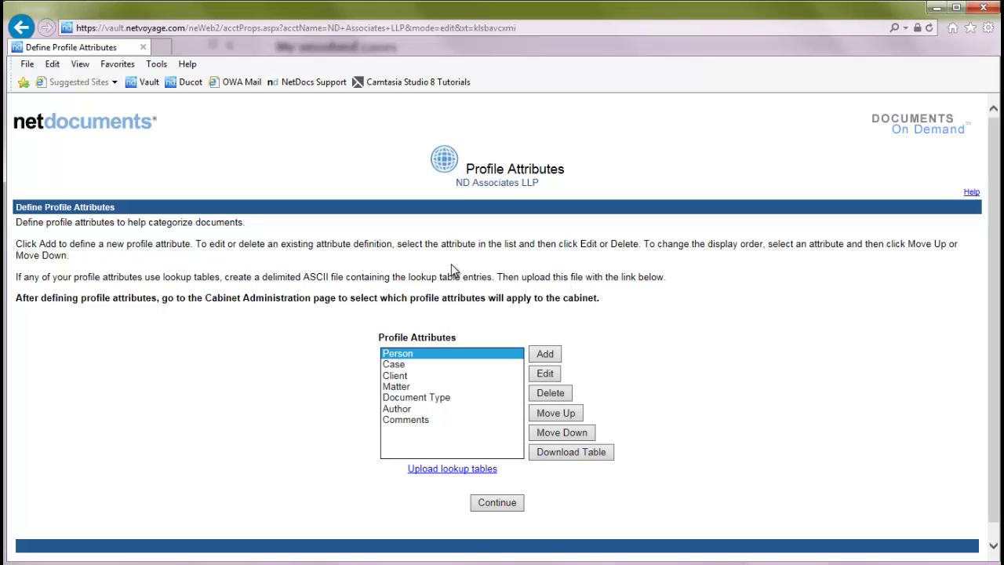
{"action": "left_click", "coordinate": [440, 378]}
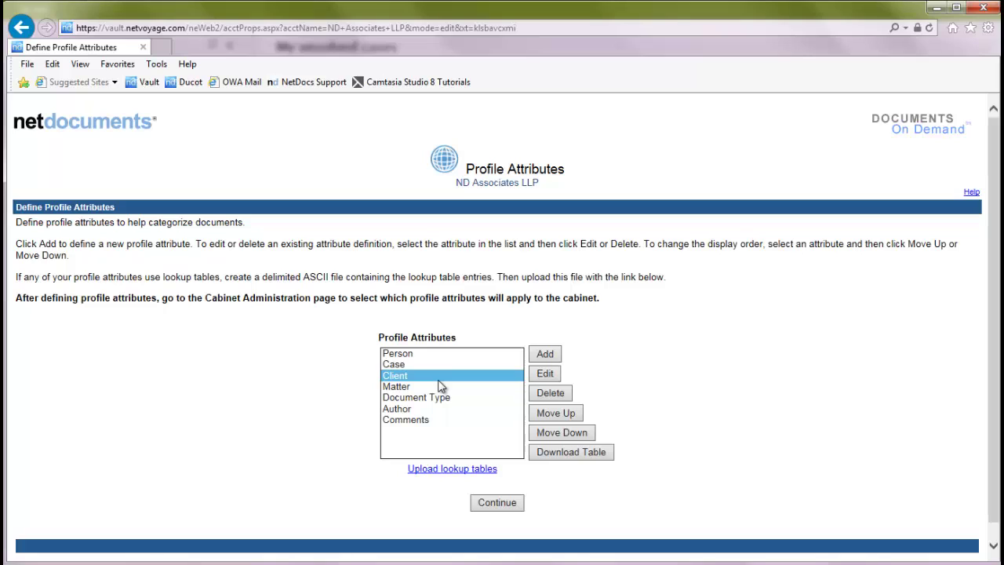
{"action": "left_click", "coordinate": [445, 388]}
{"action": "left_click", "coordinate": [464, 400]}
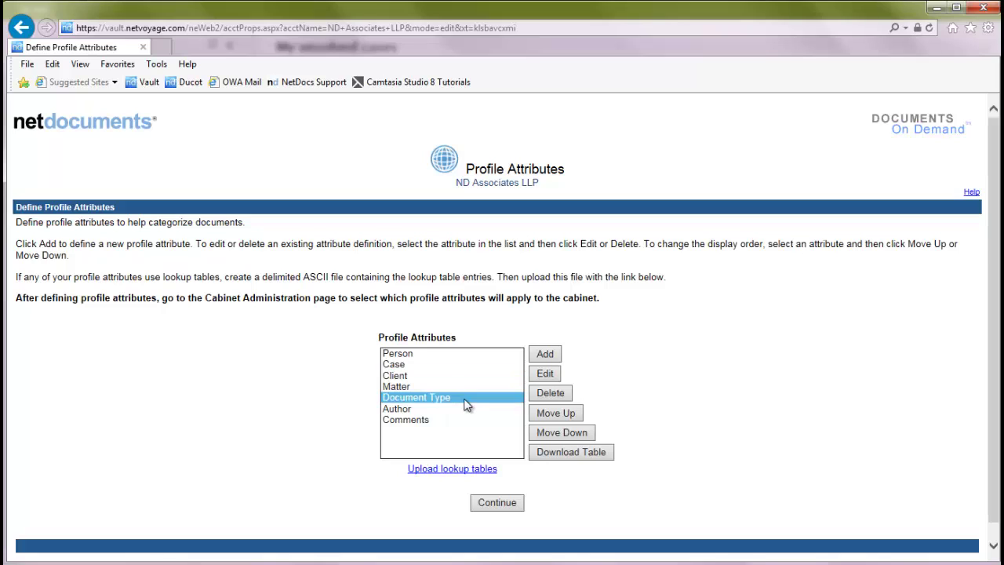
{"action": "left_click", "coordinate": [466, 408]}
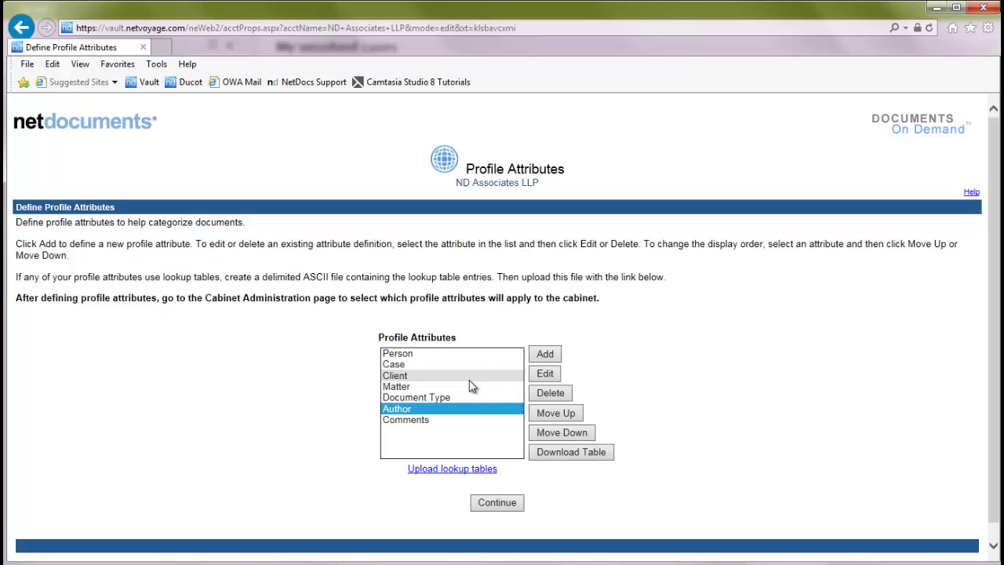
{"action": "left_click", "coordinate": [473, 377]}
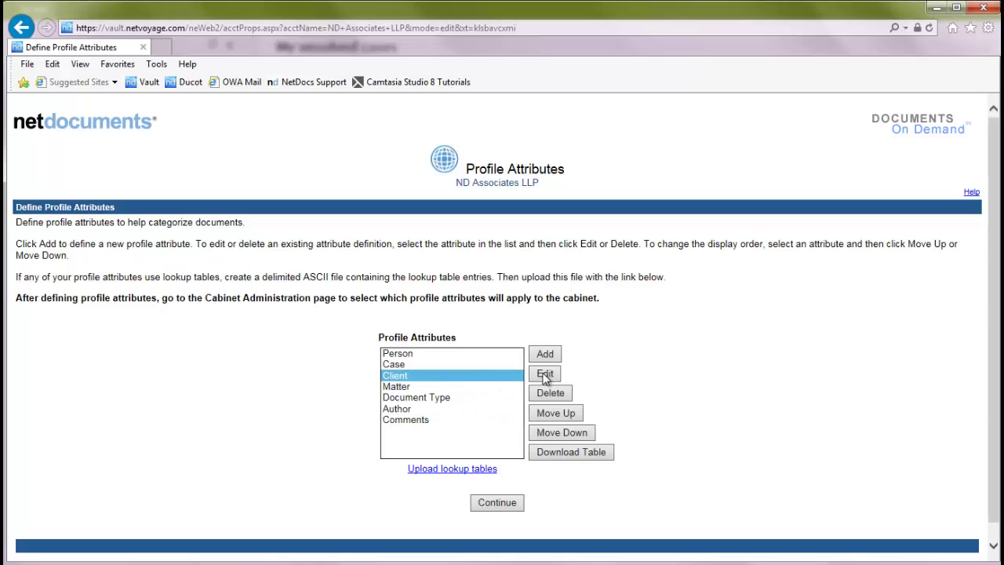
- Open the Client lookup table for editing and look through the existing clients
{"action": "left_click", "coordinate": [545, 373]}
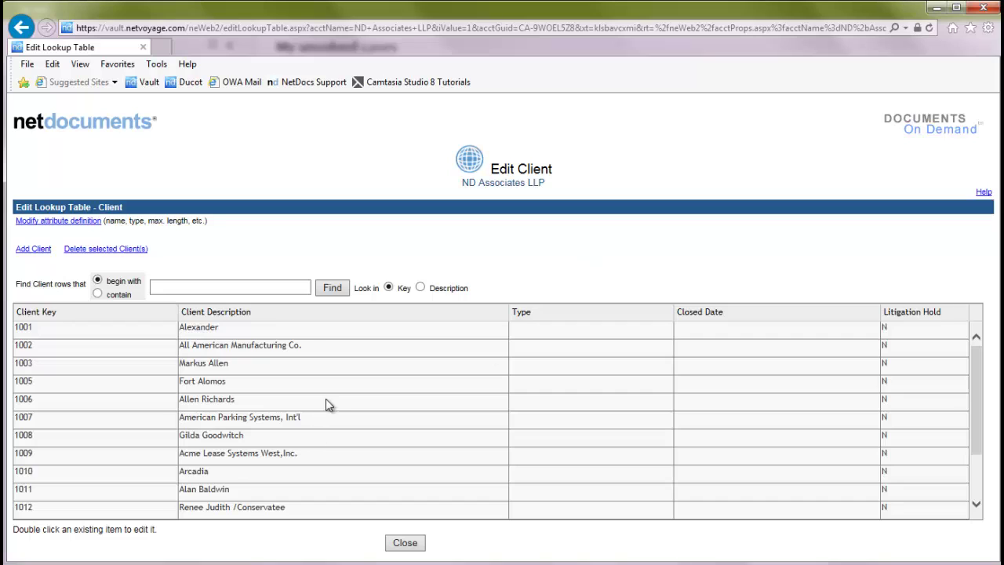
{"action": "scroll", "coordinate": [327, 404], "scroll_direction": "down", "scroll_amount": 3}
{"action": "scroll", "coordinate": [328, 404], "scroll_direction": "down", "scroll_amount": 1}
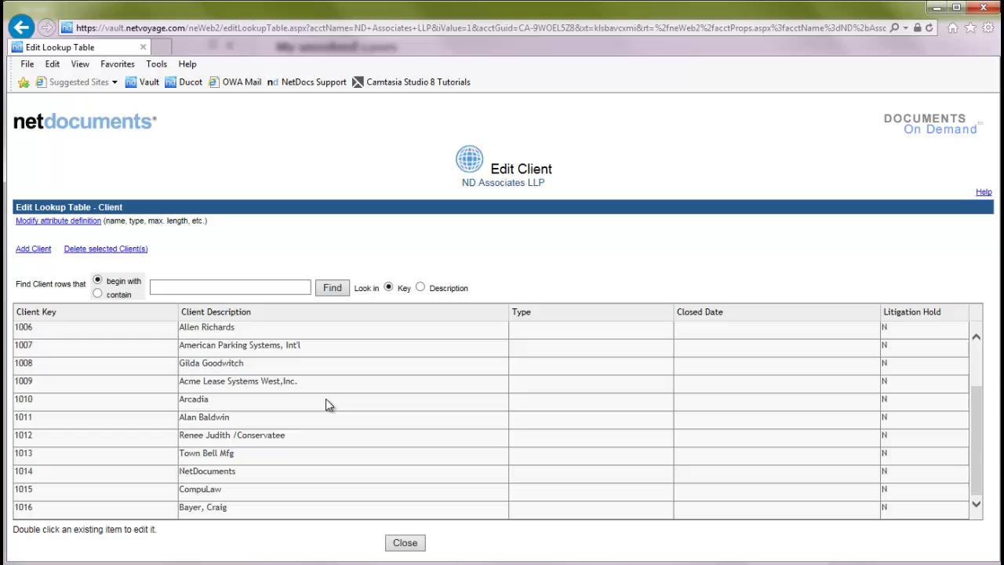
{"action": "scroll", "coordinate": [327, 404], "scroll_direction": "up", "scroll_amount": 3}
{"action": "scroll", "coordinate": [328, 404], "scroll_direction": "down", "scroll_amount": 3}
- Add client key 1017 with description James Cook, then close the lookup table
{"action": "left_click", "coordinate": [35, 248]}
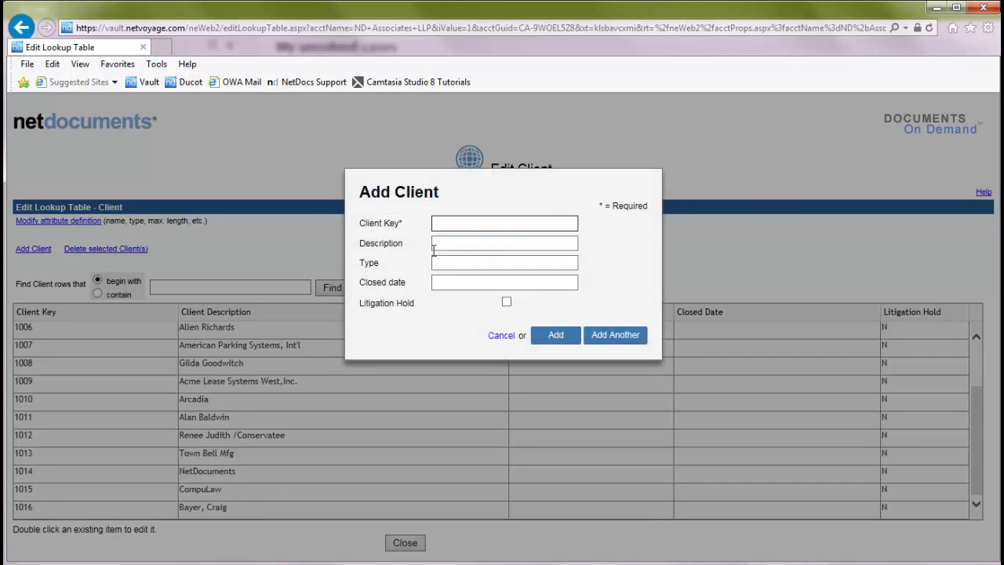
{"action": "type", "text": "1017"}
{"action": "left_click", "coordinate": [474, 245]}
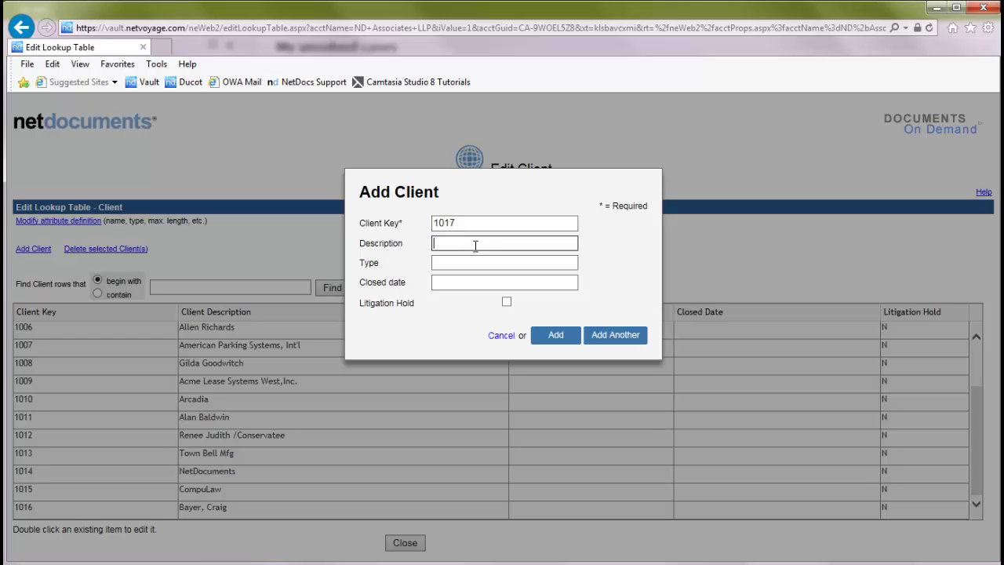
{"action": "type", "text": "James Cob"}
{"action": "type", "text": "k"}
{"action": "left_click", "coordinate": [557, 339]}
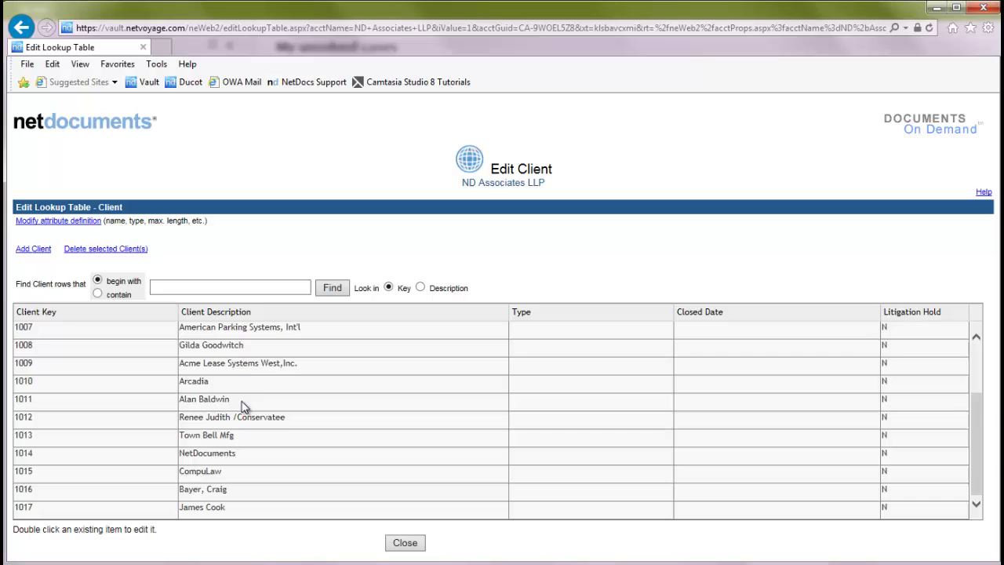
{"action": "left_click", "coordinate": [204, 512]}
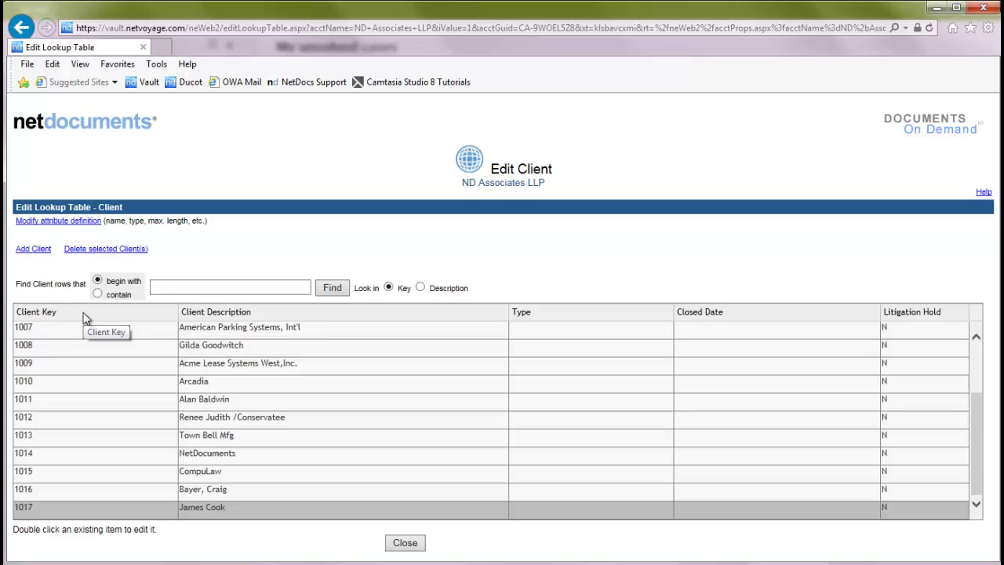
{"action": "left_click", "coordinate": [405, 543]}
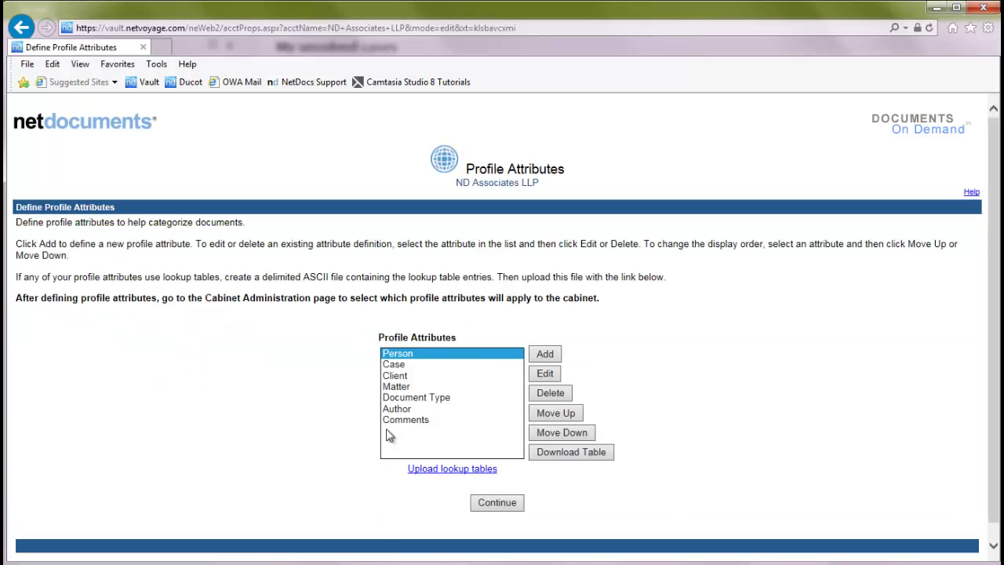
- Add matter 001 'Estate' under client 1017 in the Matter lookup table
{"action": "left_click", "coordinate": [415, 389]}
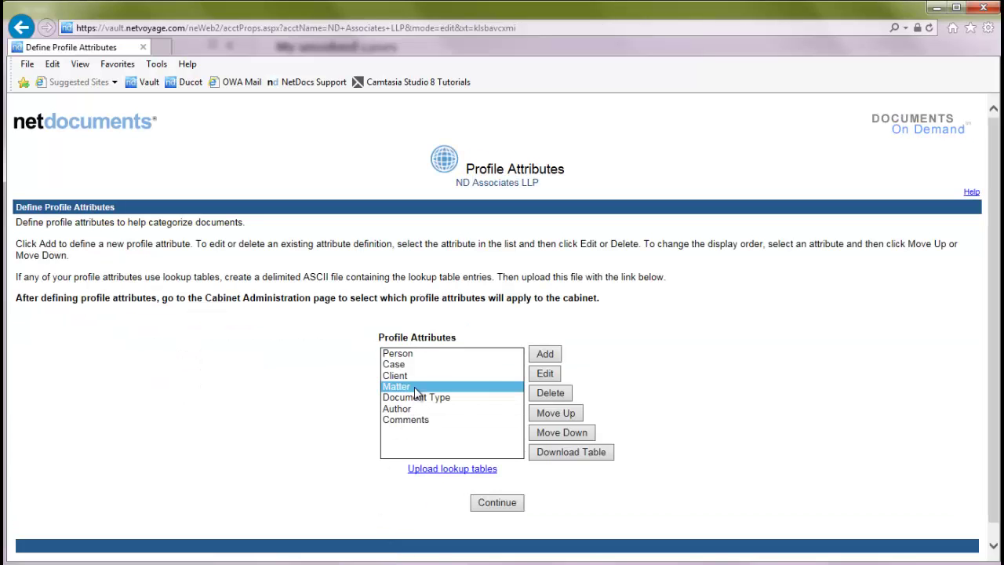
{"action": "left_click", "coordinate": [544, 374]}
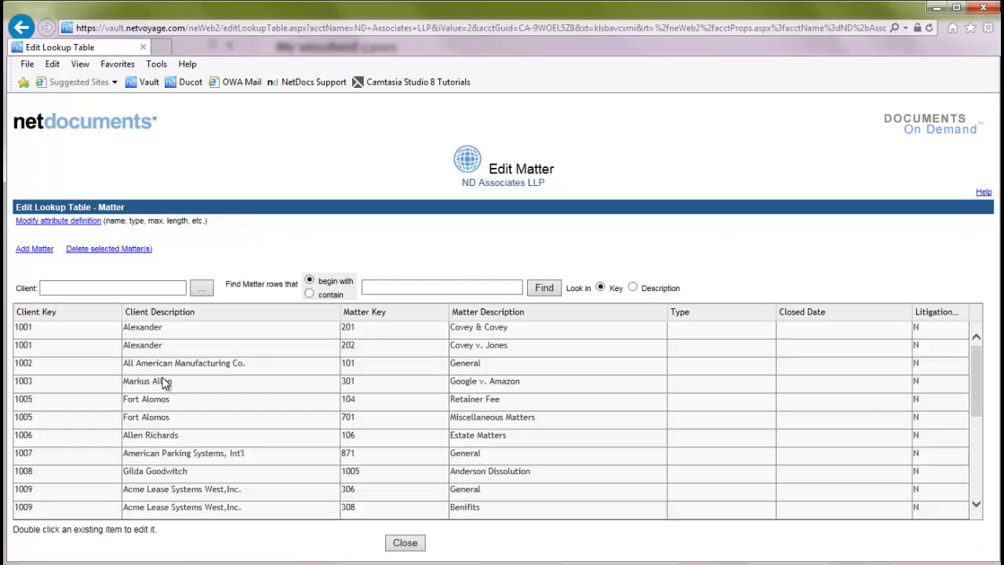
{"action": "left_click", "coordinate": [35, 248]}
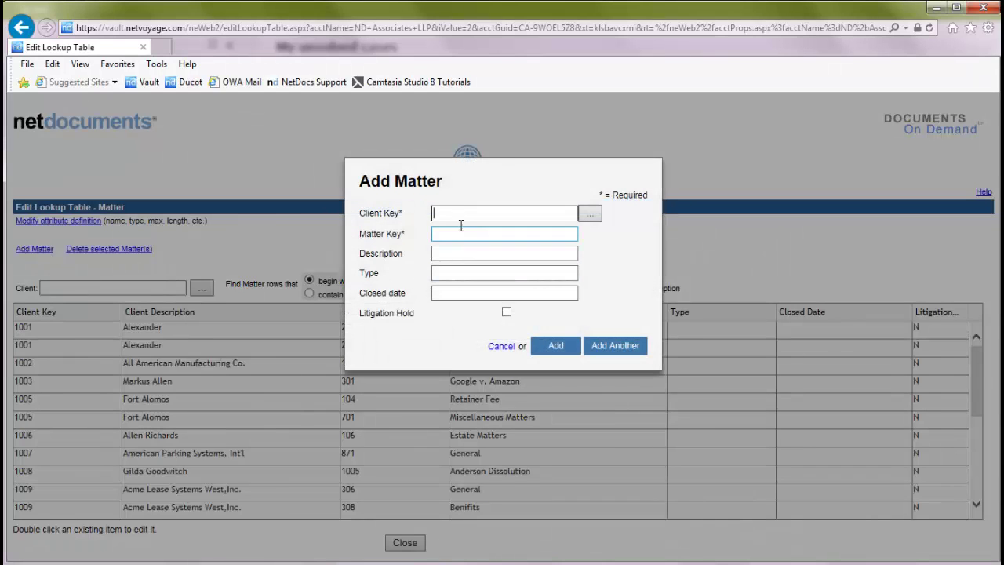
{"action": "type", "text": "1017"}
{"action": "left_click", "coordinate": [484, 234]}
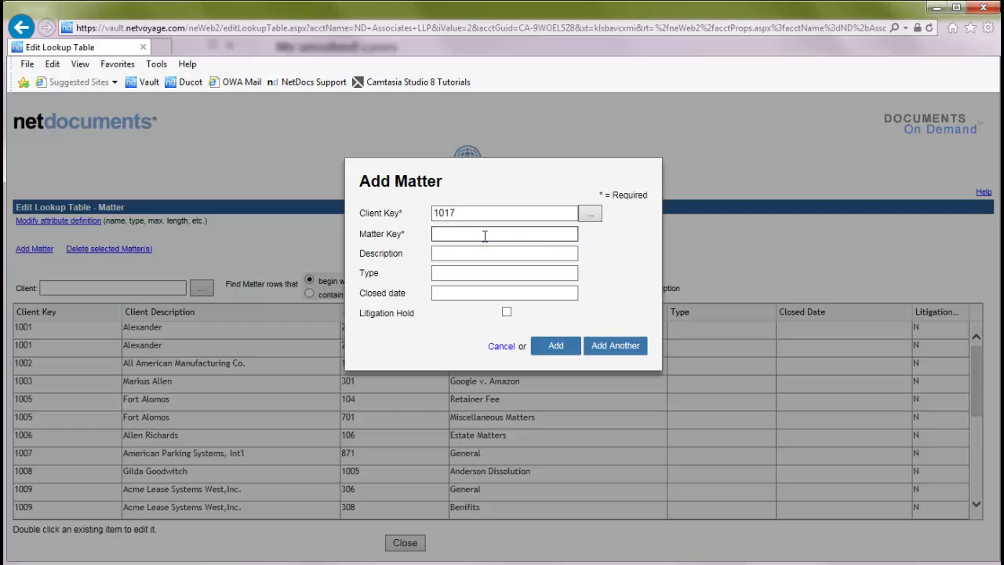
{"action": "type", "text": "001"}
{"action": "left_click", "coordinate": [482, 253]}
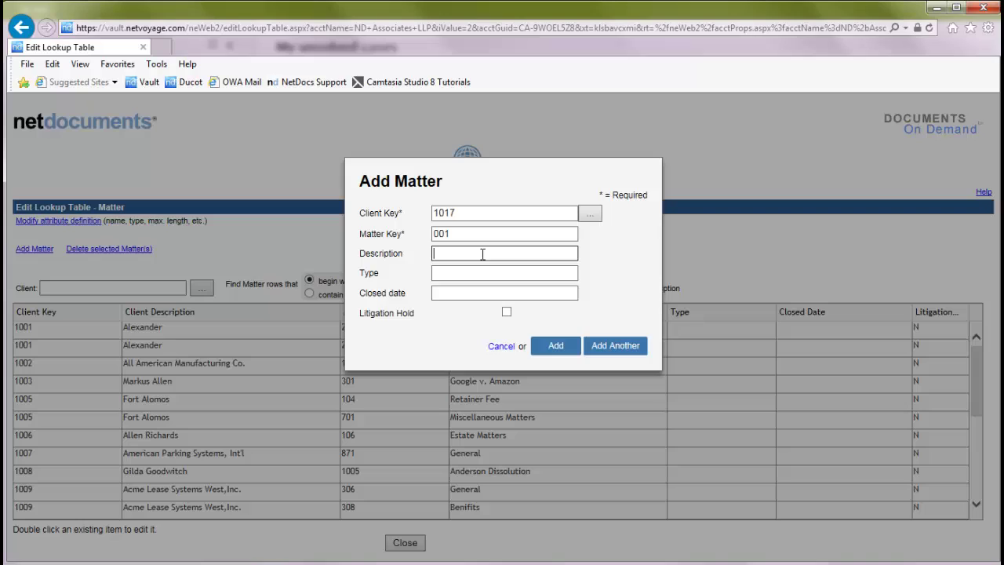
{"action": "type", "text": "Estate"}
{"action": "left_click", "coordinate": [555, 346]}
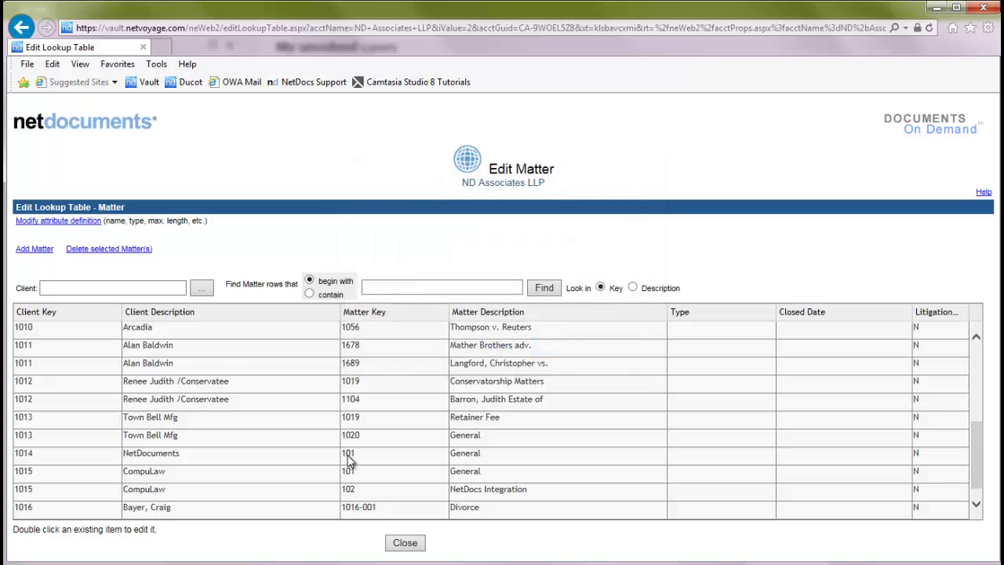
- Locate the new 1017 Estate row in the Matter lookup table
{"action": "scroll", "coordinate": [347, 469], "scroll_direction": "down", "scroll_amount": 1}
{"action": "left_click", "coordinate": [333, 506]}
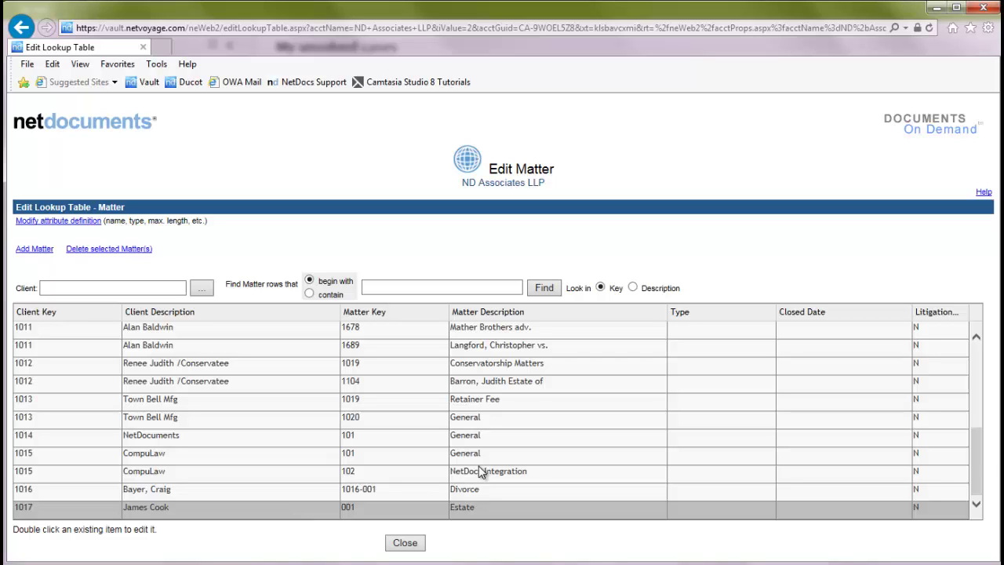
{"action": "scroll", "coordinate": [483, 470], "scroll_direction": "up", "scroll_amount": 1}
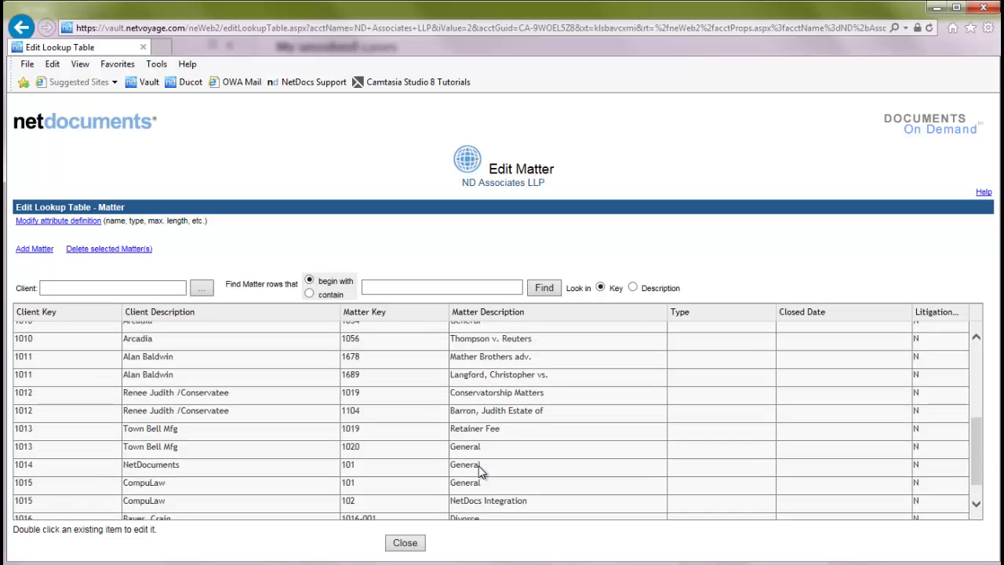
{"action": "scroll", "coordinate": [480, 469], "scroll_direction": "up", "scroll_amount": 2}
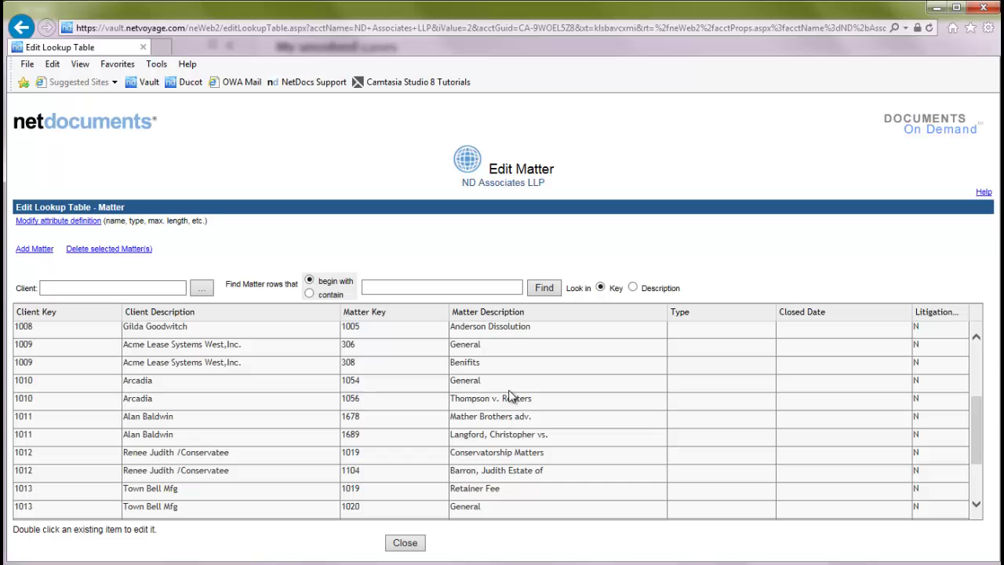
- Correct matter 308's description from Benifits to Benefits and save it
{"action": "left_click", "coordinate": [484, 368]}
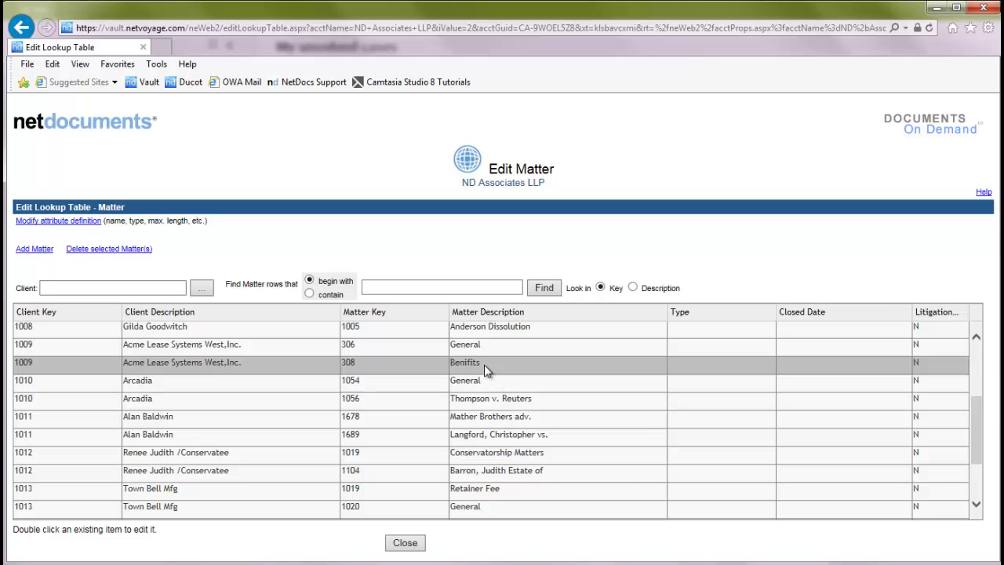
{"action": "double_click", "coordinate": [484, 366]}
{"action": "left_click", "coordinate": [452, 259]}
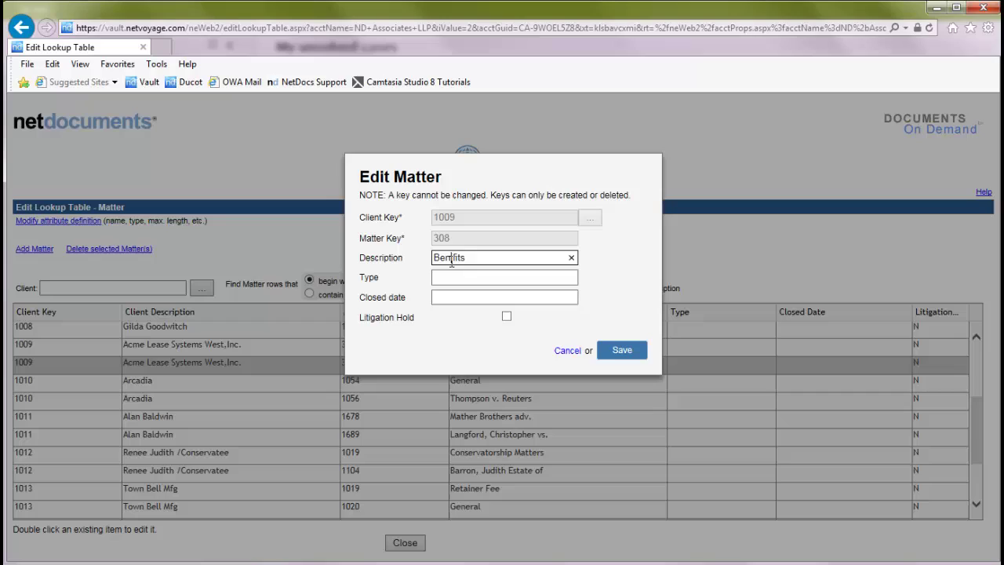
{"action": "key", "text": "BackSpace"}
{"action": "type", "text": "e"}
{"action": "left_click", "coordinate": [627, 350]}
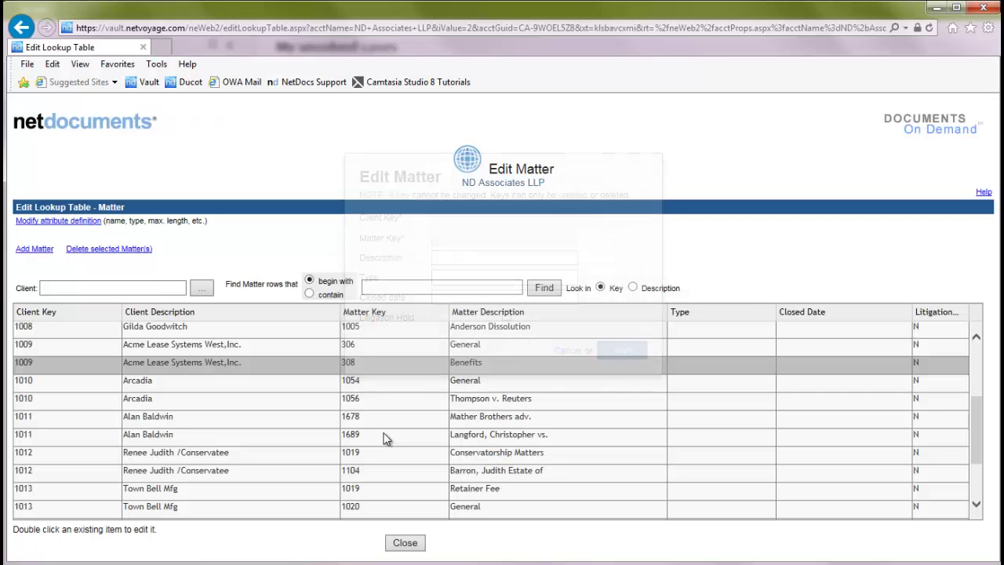
{"action": "scroll", "coordinate": [435, 435], "scroll_direction": "down", "scroll_amount": 3}
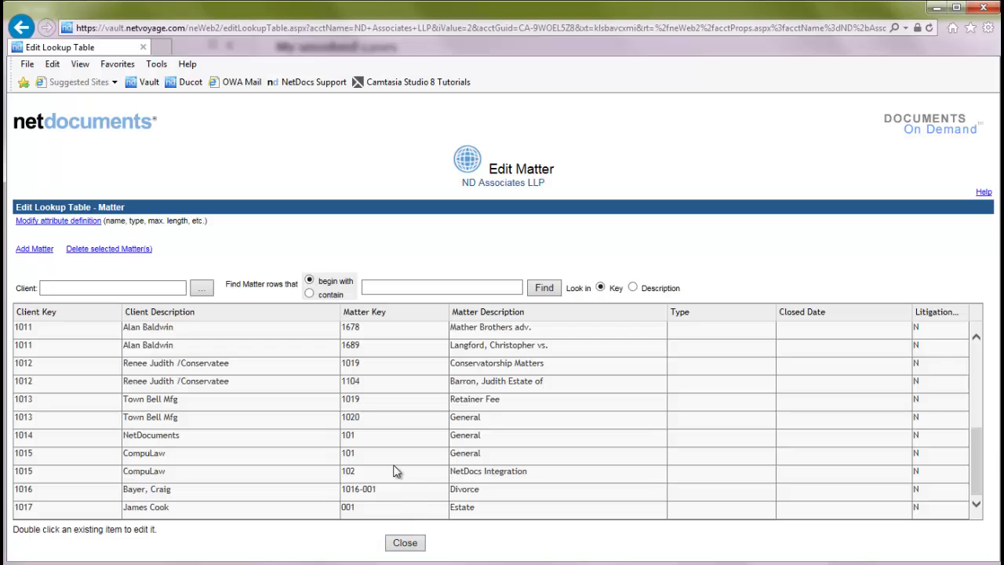
- Close the Matter lookup table and return to the NetDocuments Home page
{"action": "left_click", "coordinate": [407, 544]}
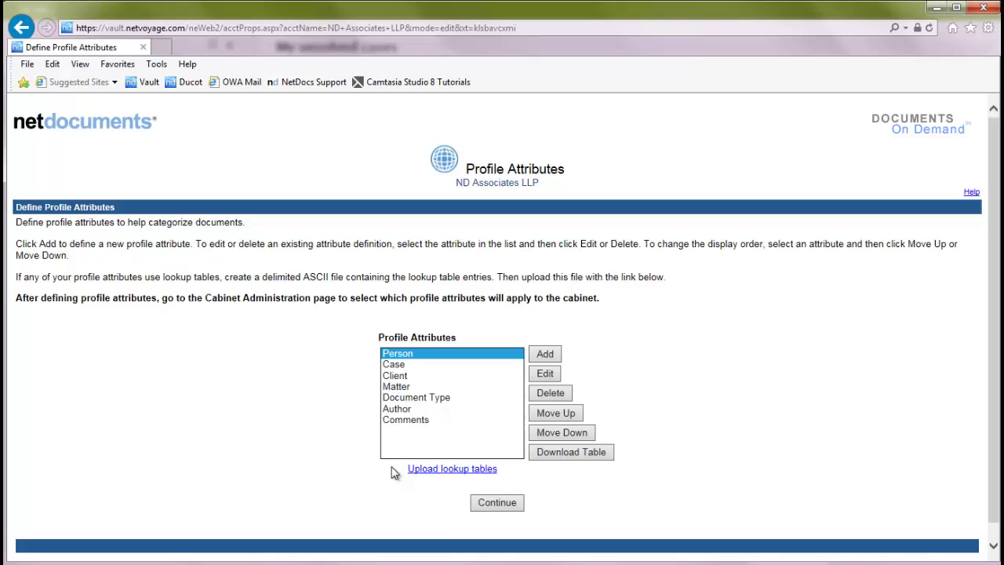
{"action": "left_click", "coordinate": [513, 502]}
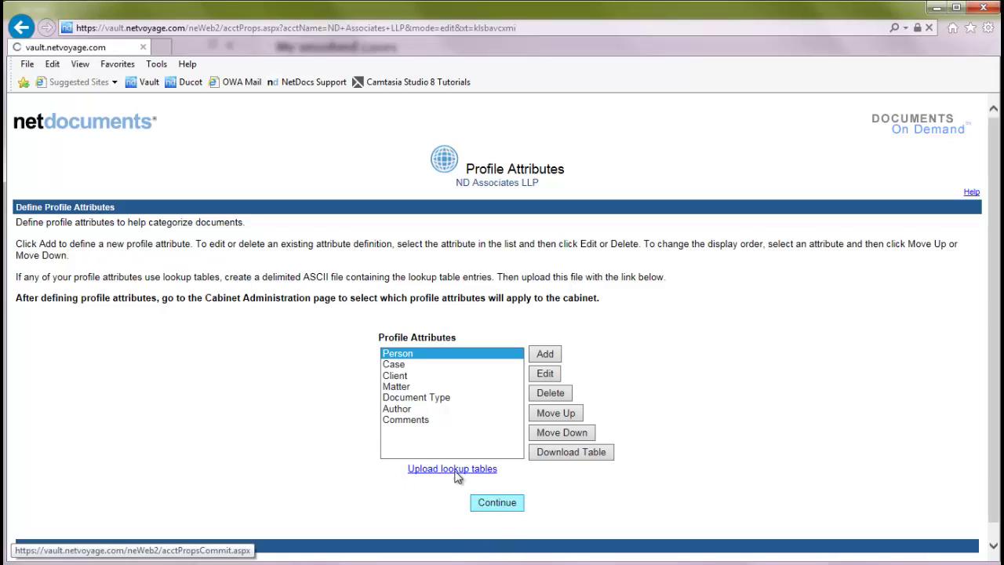
{"action": "left_click", "coordinate": [23, 181]}
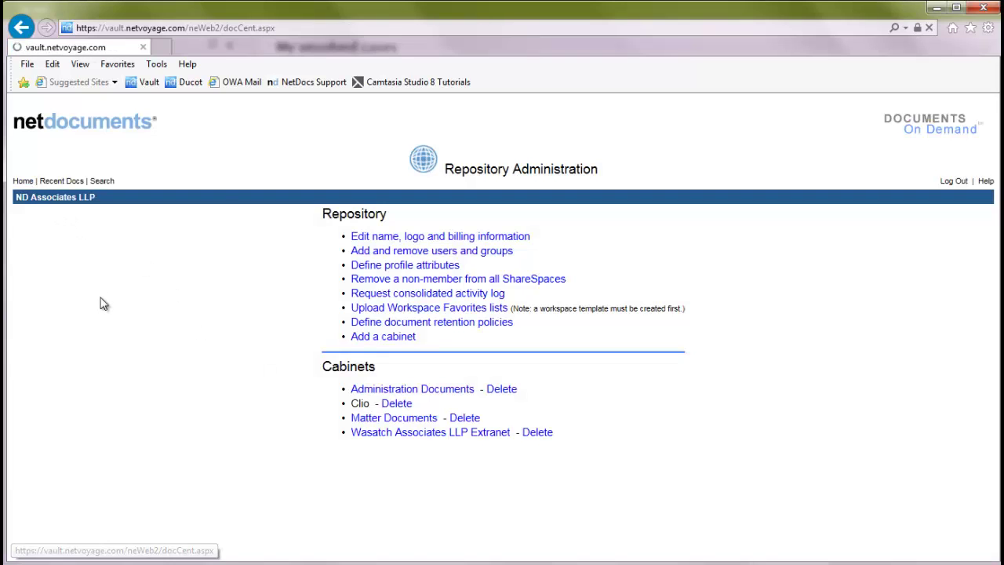
- Choose client 1017 from all clients, then matter 001 Estate, in the workspace picker
{"action": "left_click", "coordinate": [195, 233]}
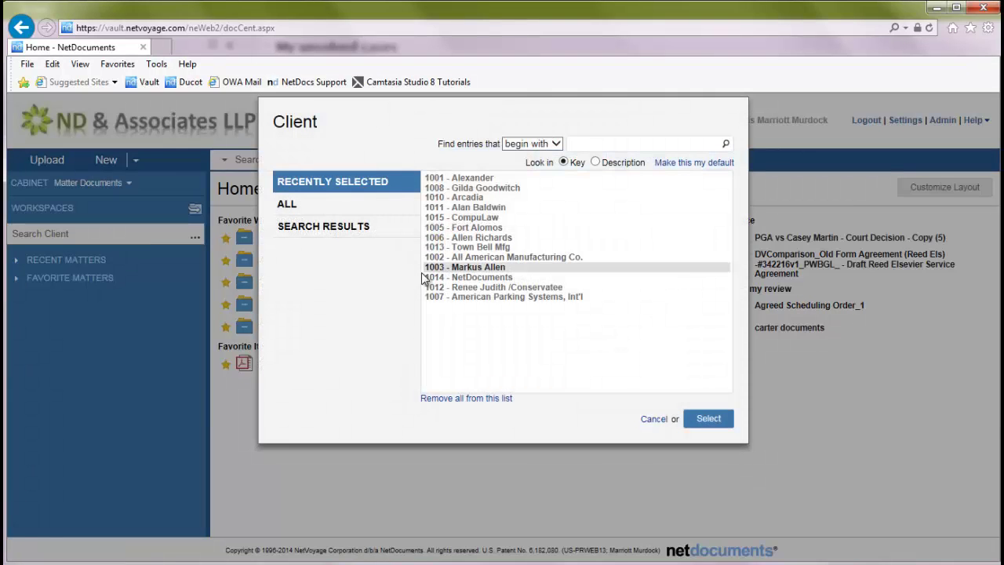
{"action": "left_click", "coordinate": [412, 206]}
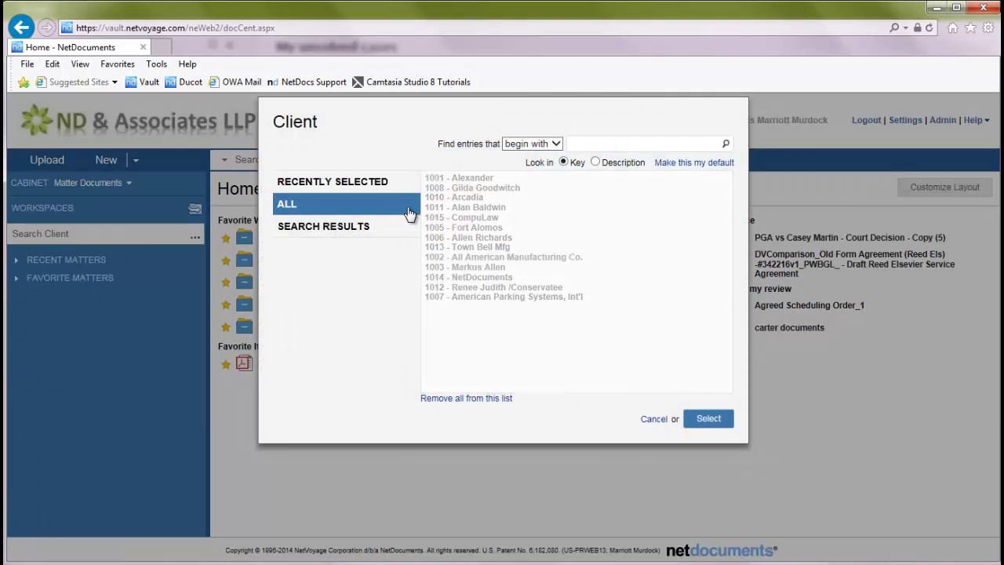
{"action": "left_click", "coordinate": [494, 329]}
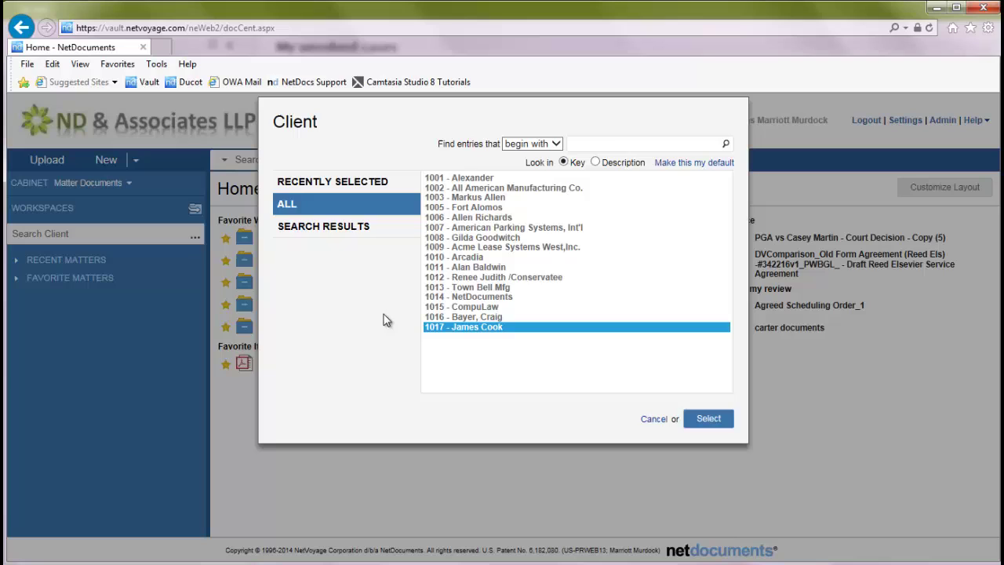
{"action": "left_click", "coordinate": [615, 143]}
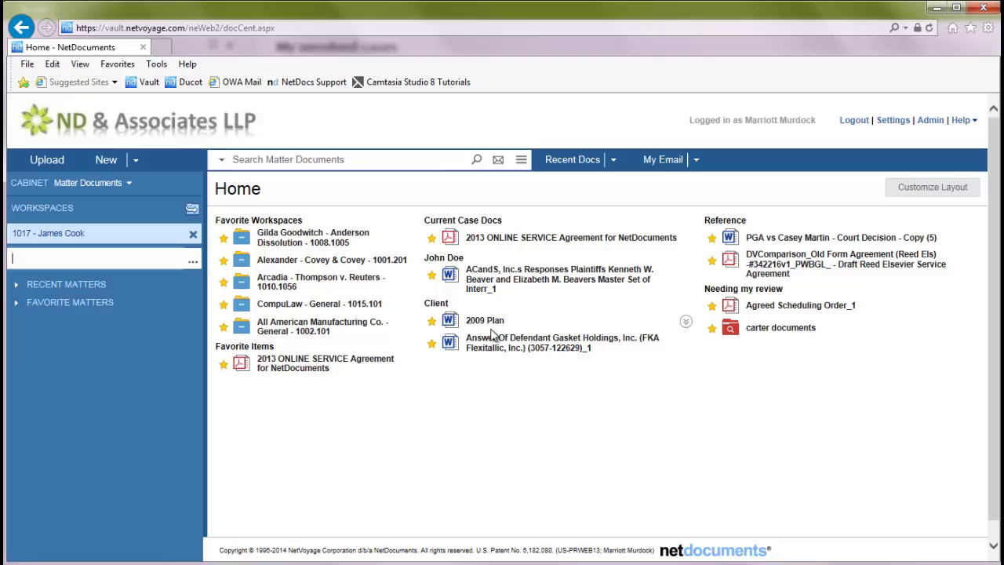
{"action": "double_click", "coordinate": [501, 326]}
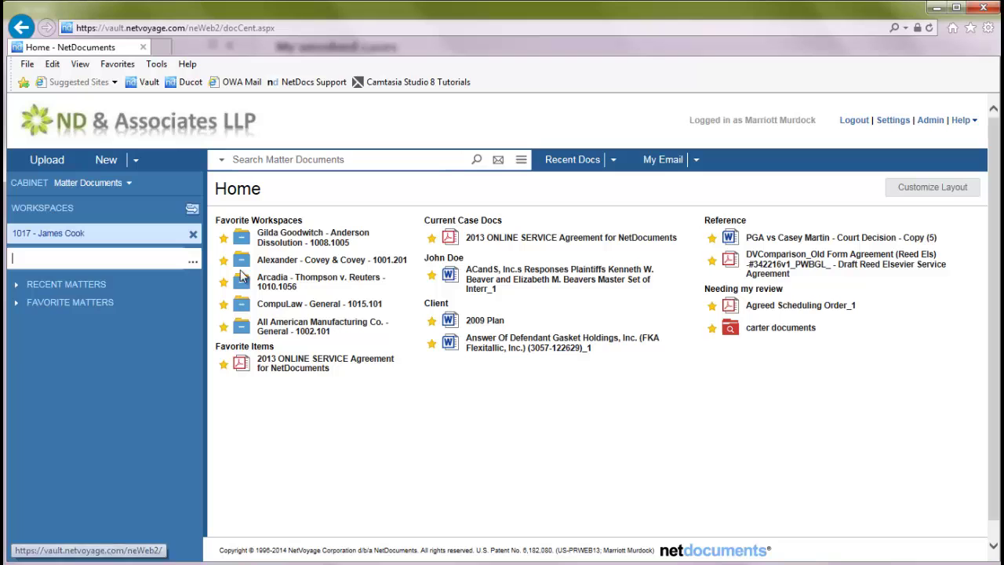
{"action": "left_click", "coordinate": [193, 261]}
{"action": "double_click", "coordinate": [455, 179]}
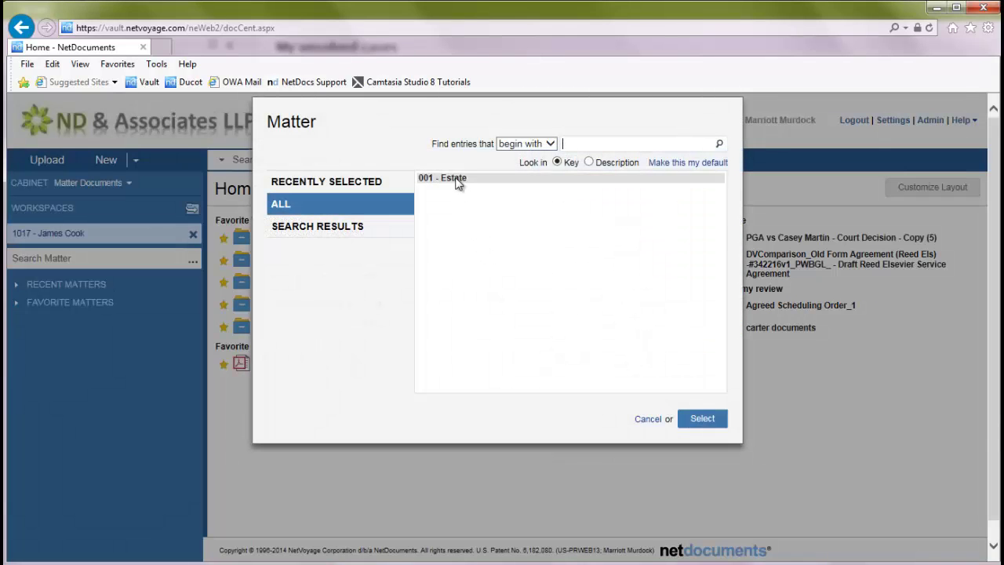